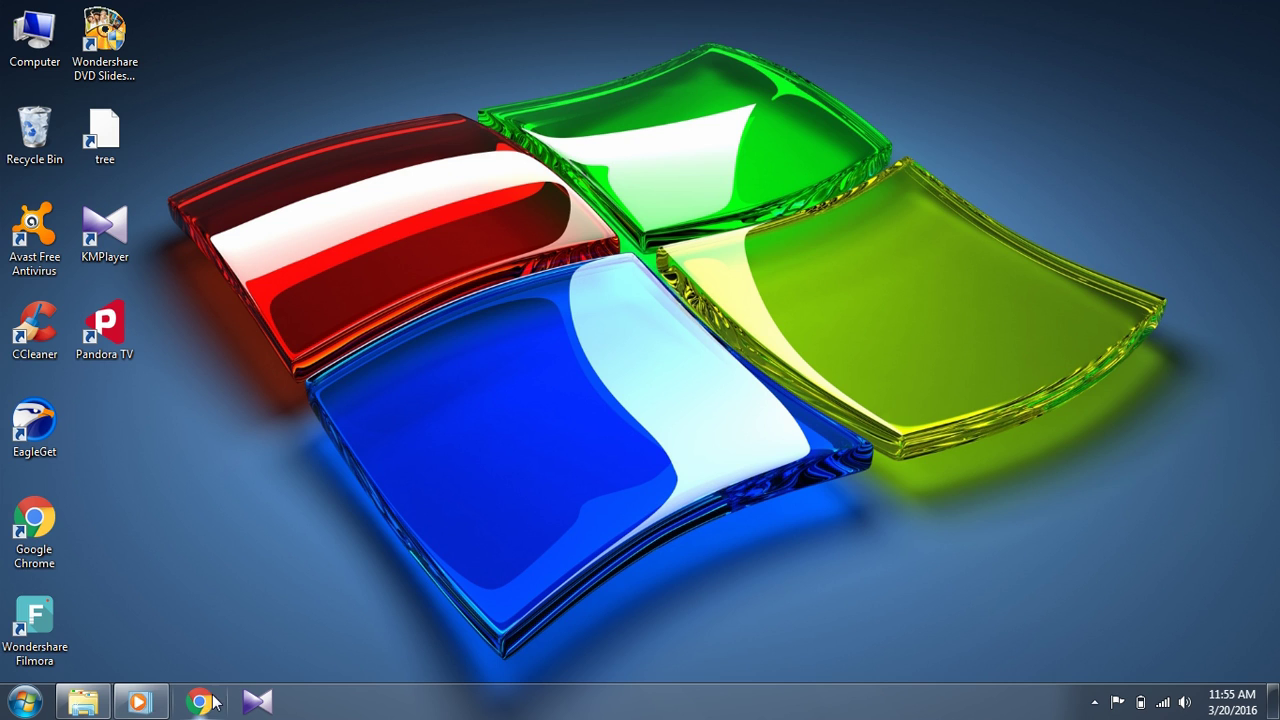
- Launch Chrome and enter the router address 192.168.0.1 from the TL-MR3420 suggestion
{"action": "mouse_move", "coordinate": [139, 702]}
{"action": "left_click", "coordinate": [199, 703]}
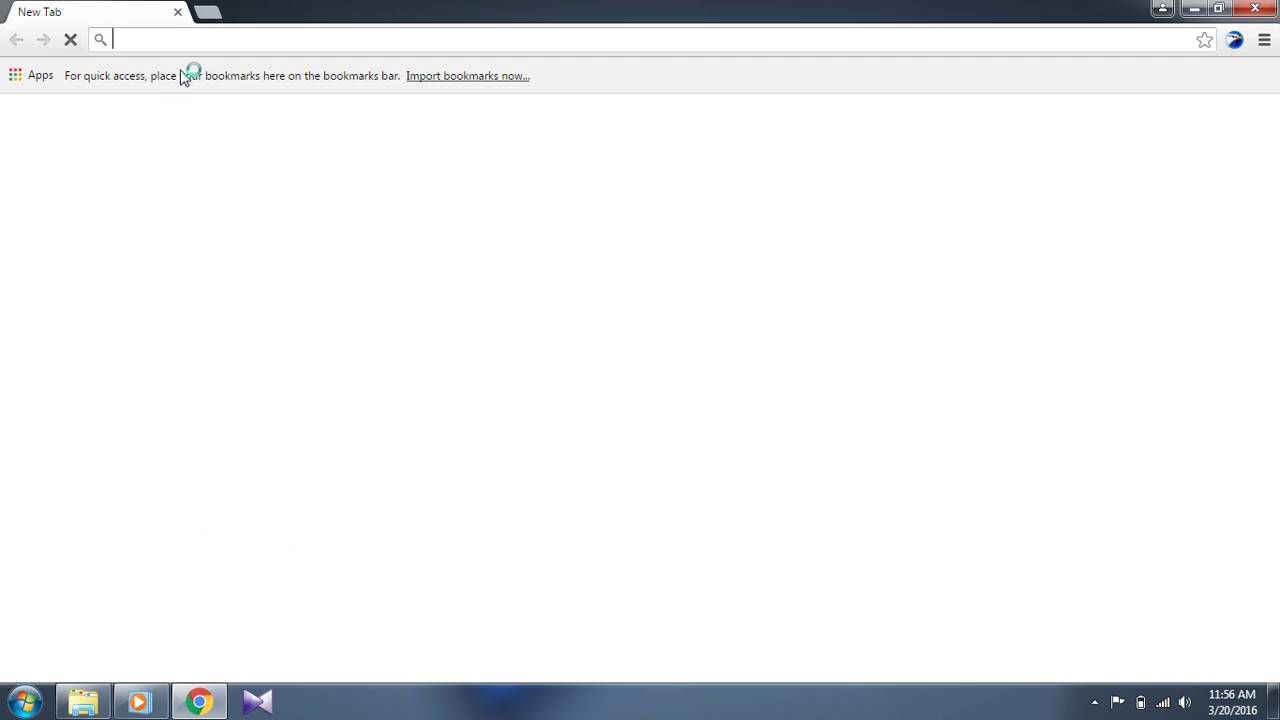
{"action": "left_click", "coordinate": [164, 39]}
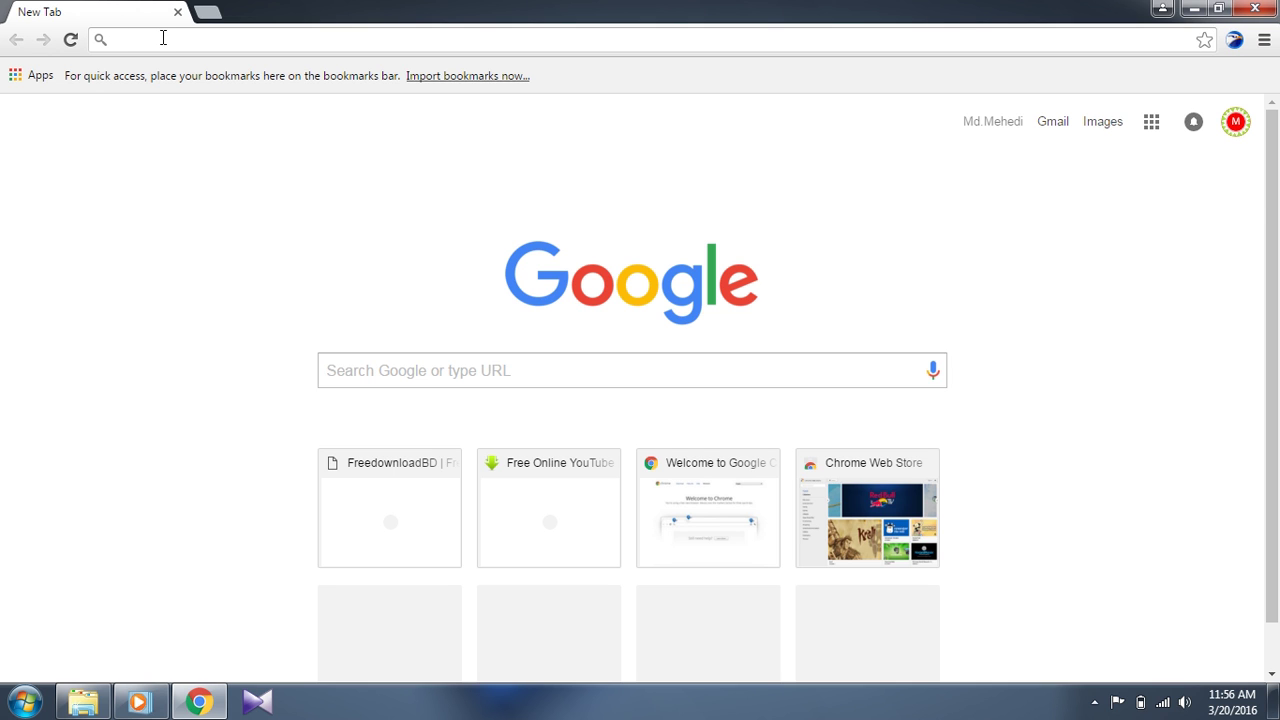
{"action": "type", "text": "1"}
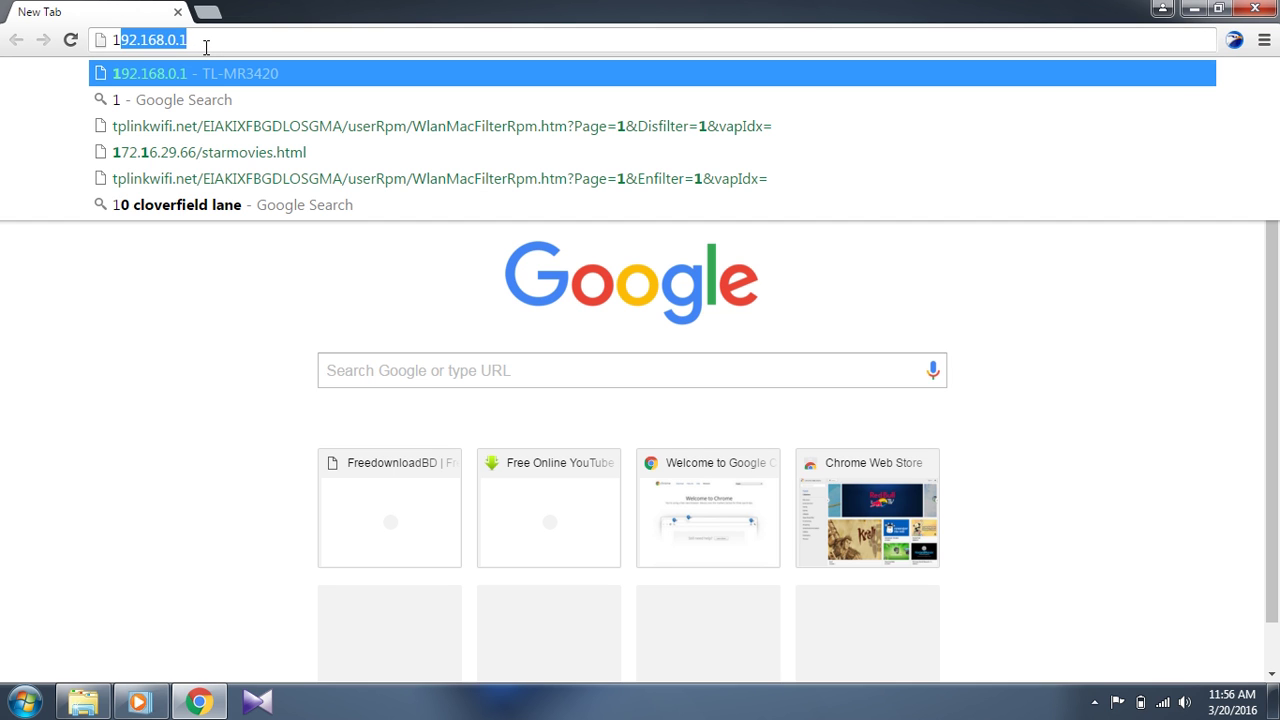
{"action": "left_click", "coordinate": [205, 45]}
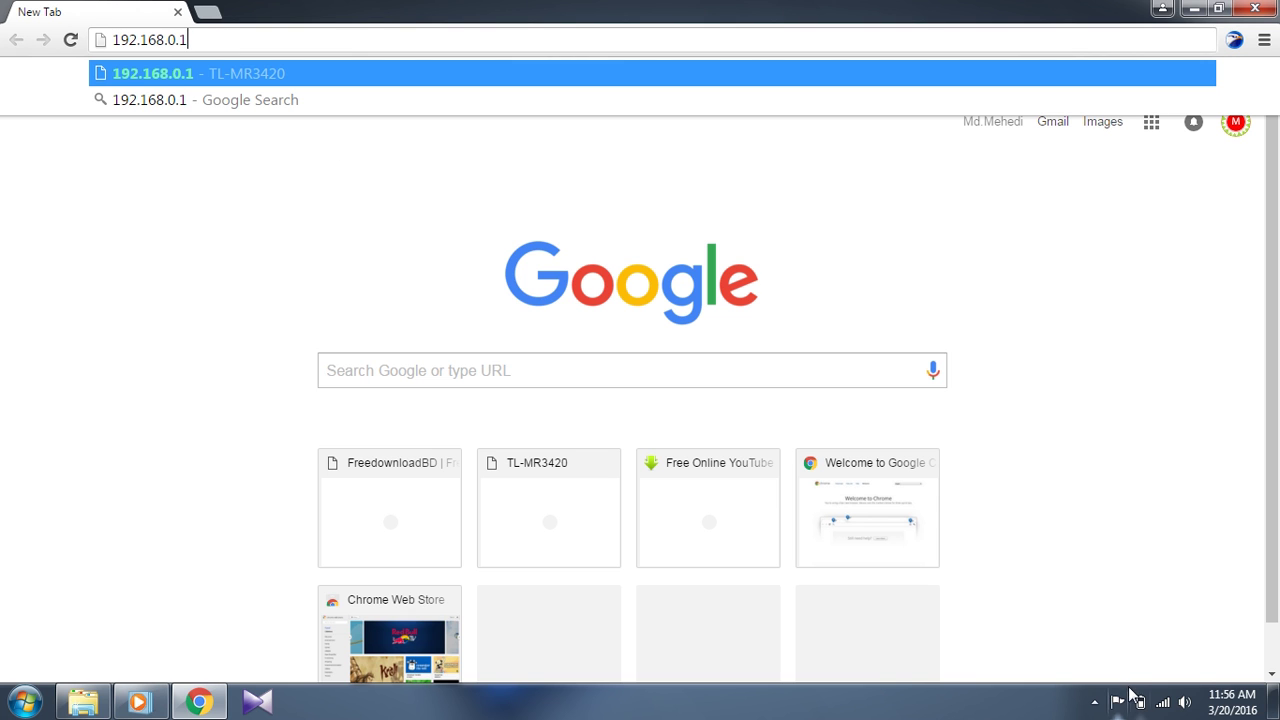
{"action": "left_click", "coordinate": [1162, 702]}
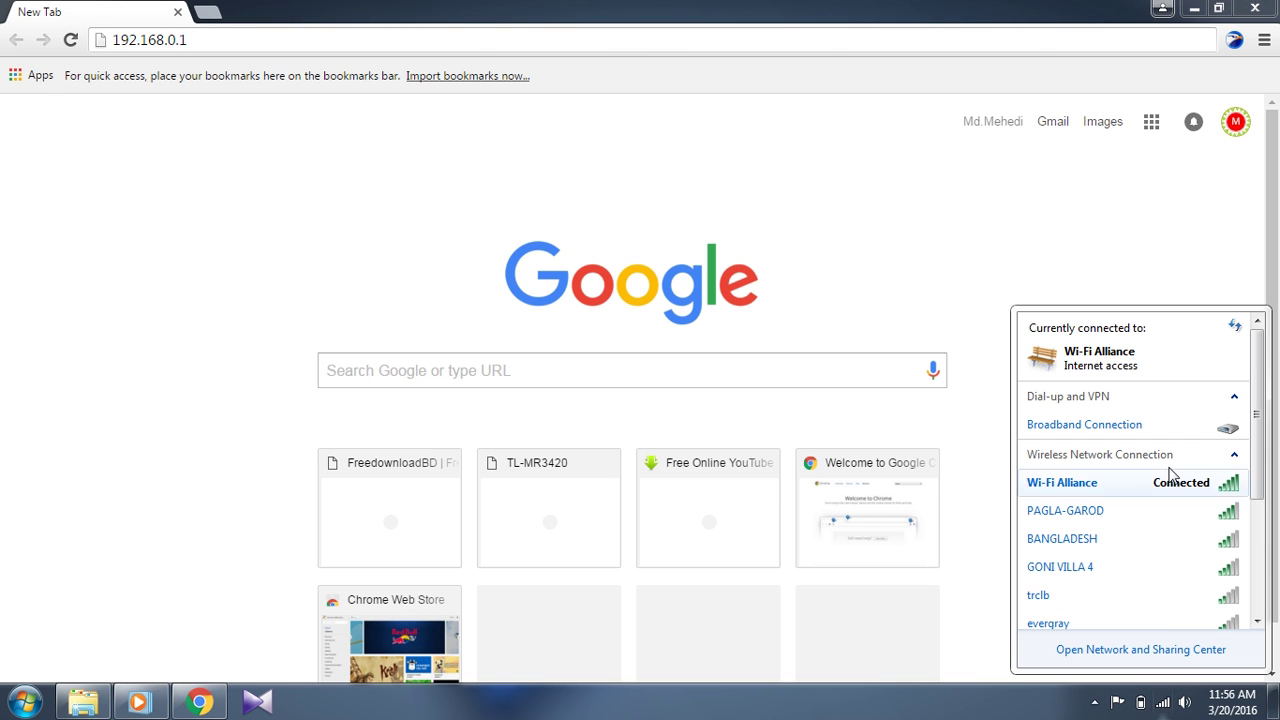
{"action": "right_click", "coordinate": [1139, 483]}
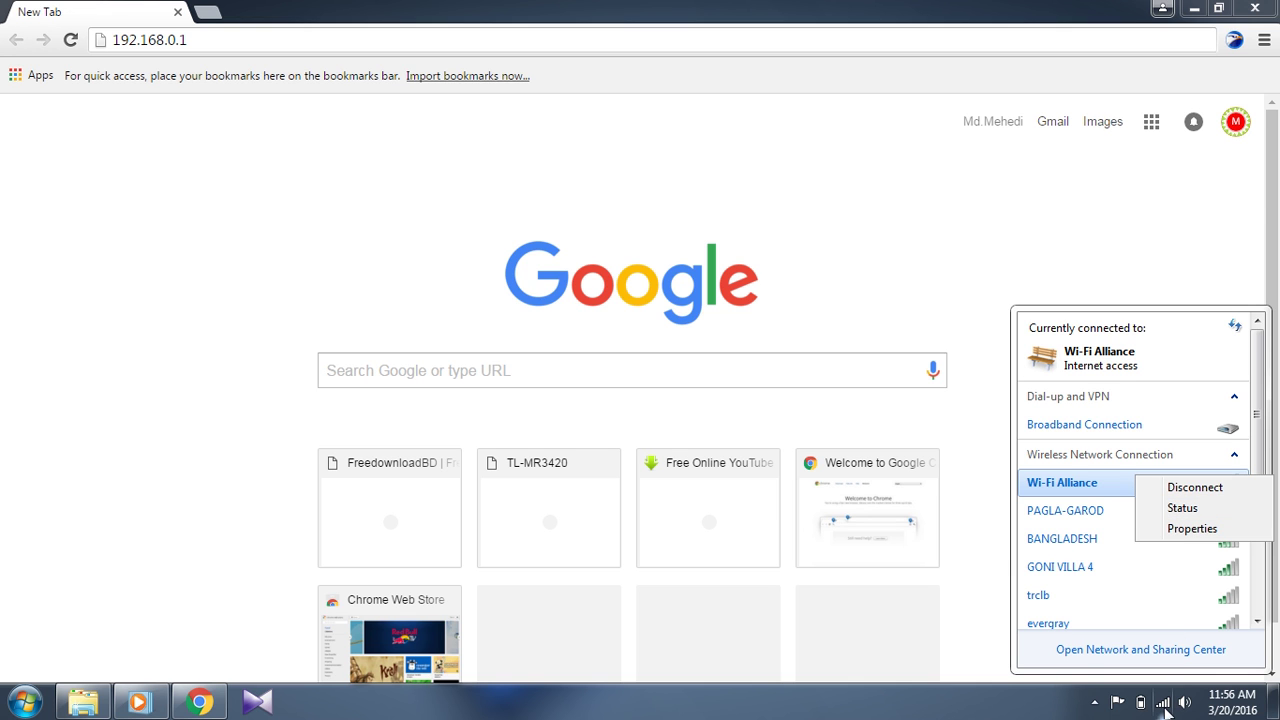
{"action": "left_click", "coordinate": [1180, 507]}
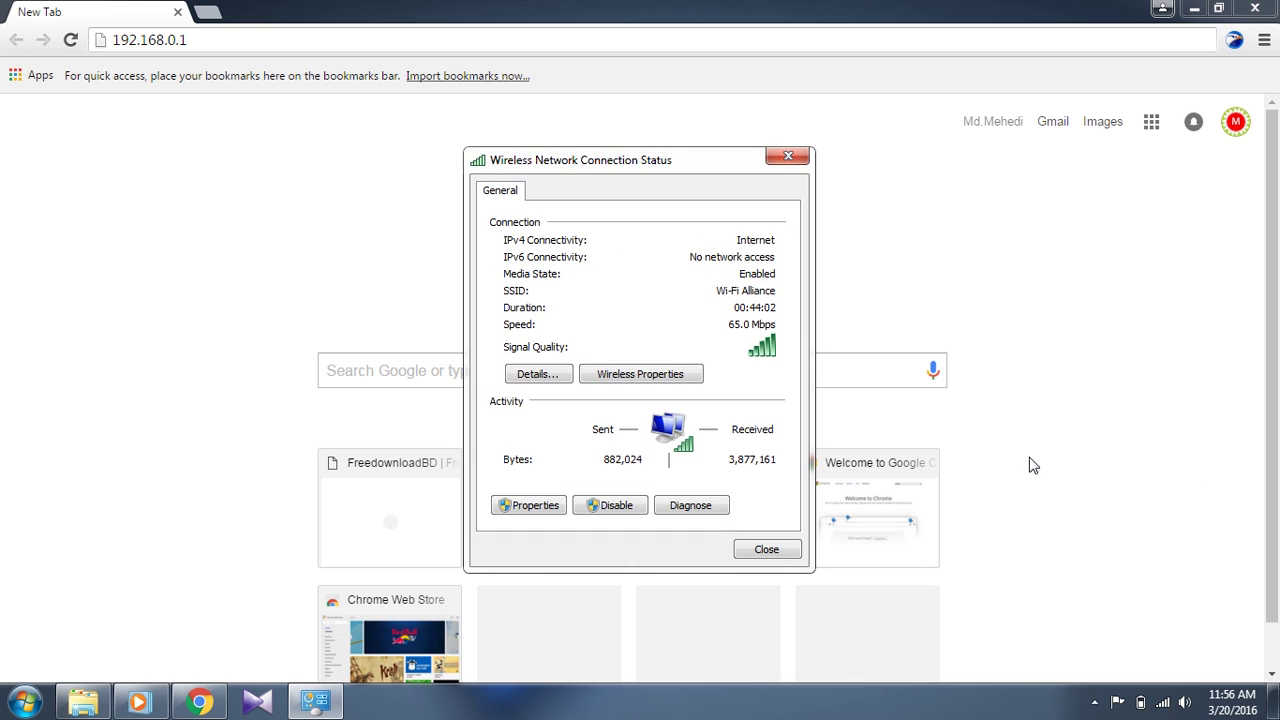
{"action": "left_click", "coordinate": [537, 375]}
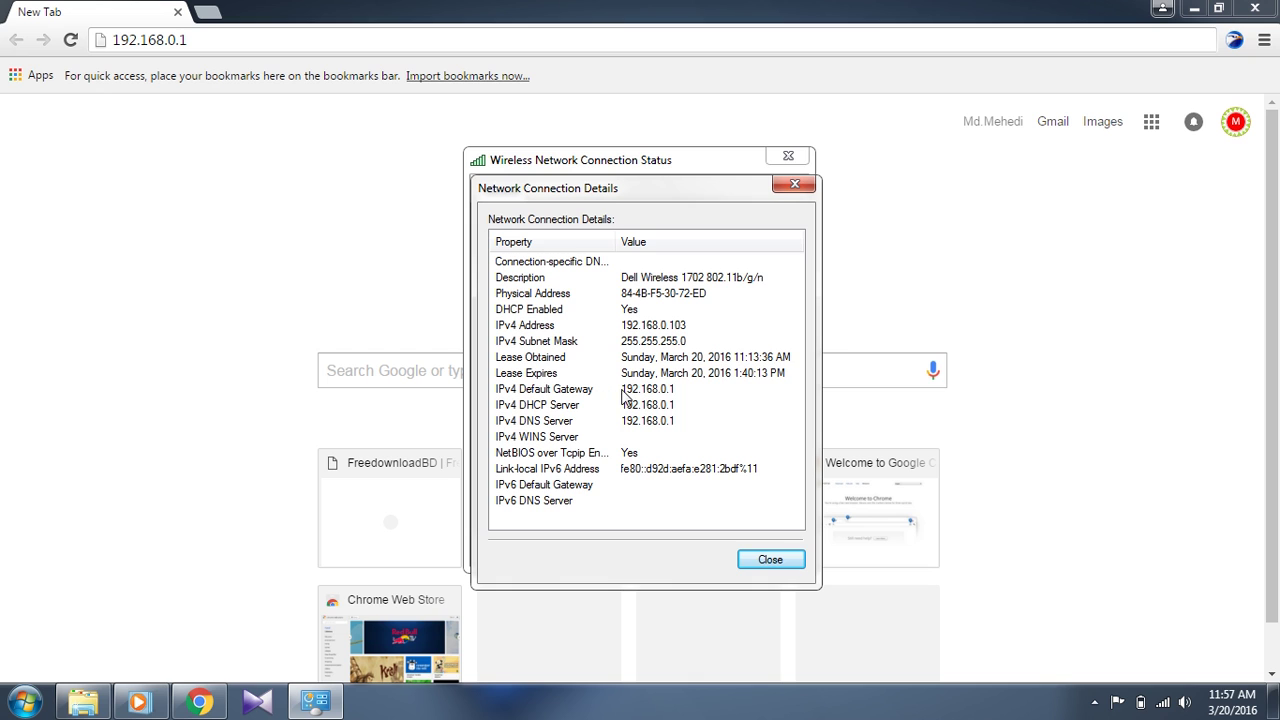
{"action": "left_click", "coordinate": [623, 392]}
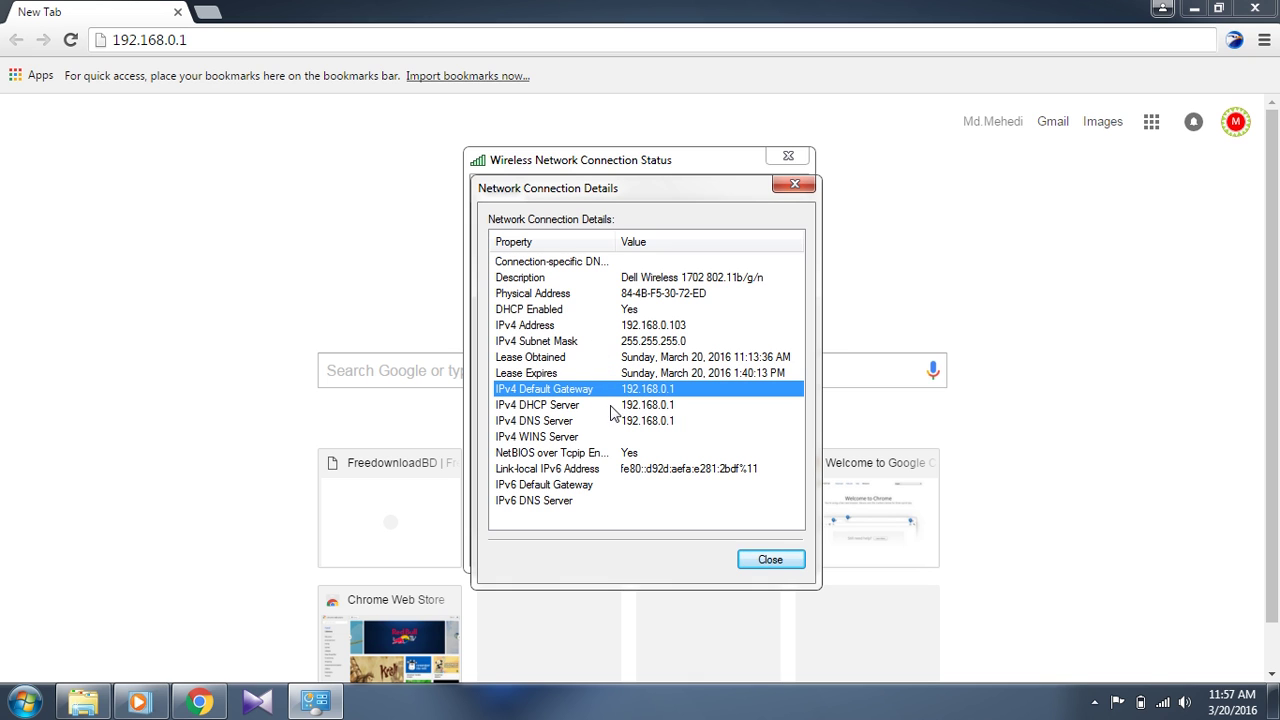
{"action": "left_click", "coordinate": [766, 564]}
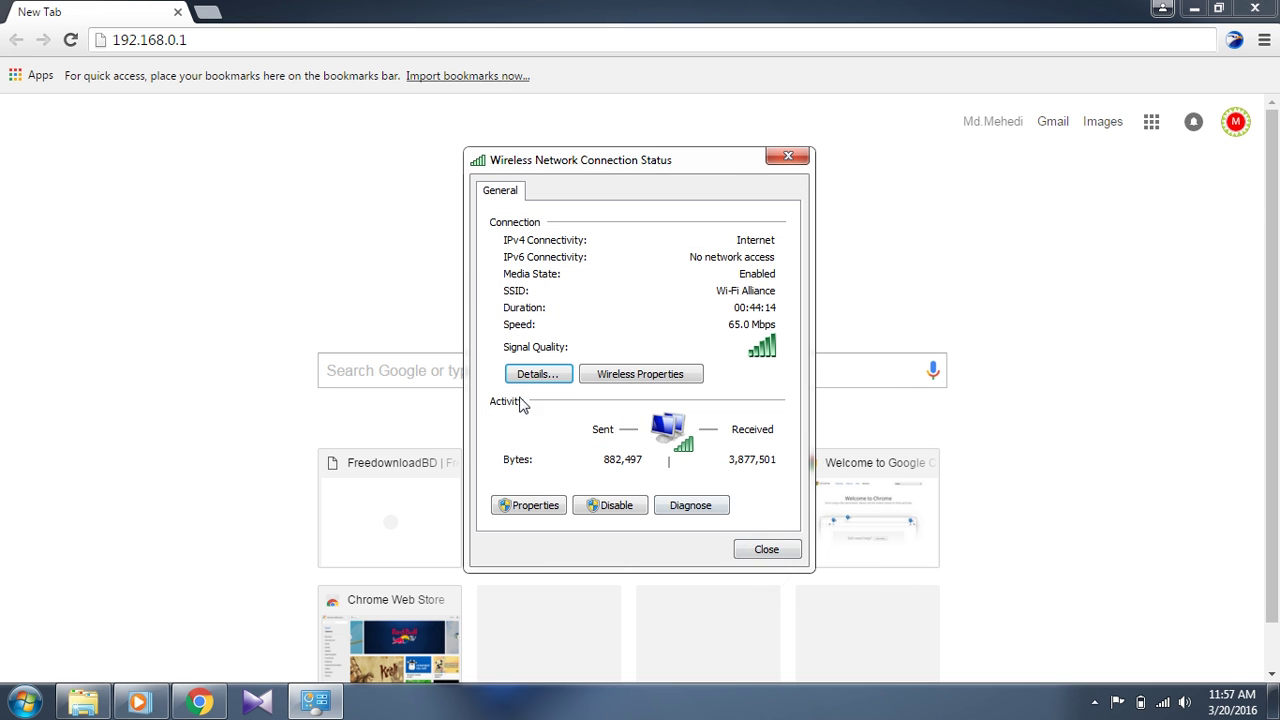
{"action": "left_click", "coordinate": [758, 552]}
{"action": "left_click", "coordinate": [258, 43]}
- Load 192.168.0.1 and sign in with the admin username and router password
{"action": "key", "text": "Return"}
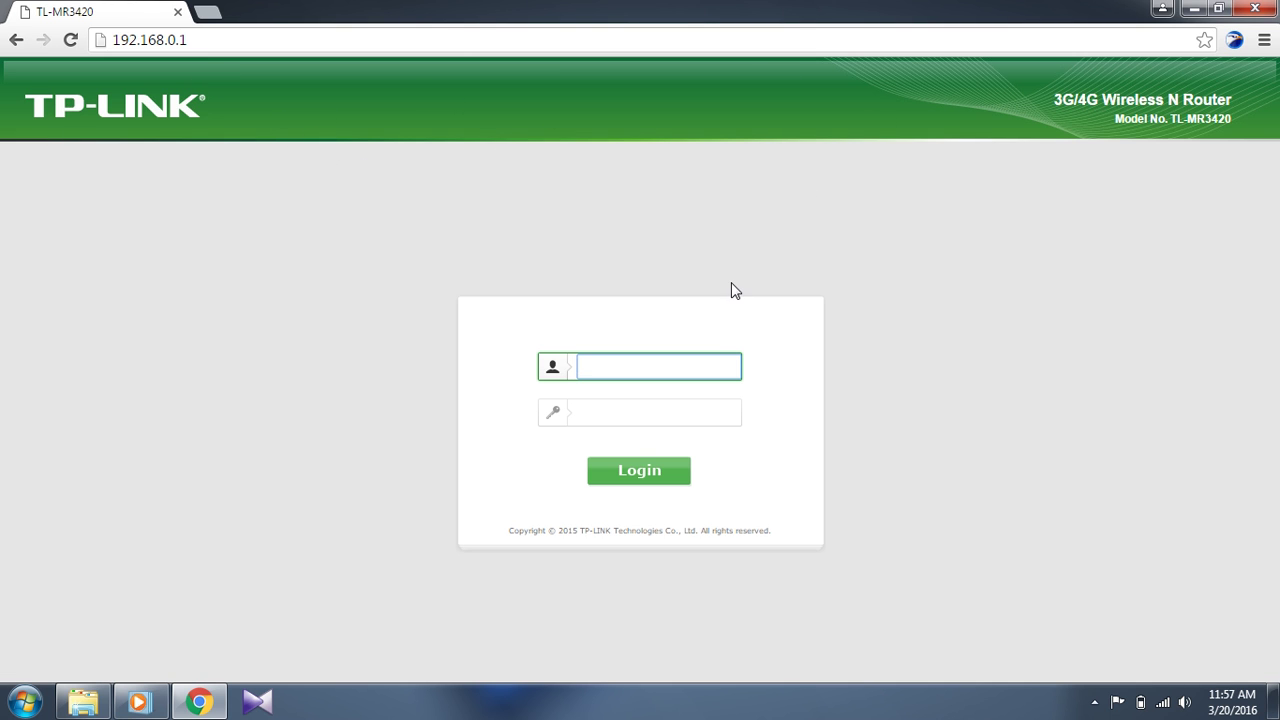
{"action": "left_click", "coordinate": [612, 365]}
{"action": "left_click", "coordinate": [608, 365]}
{"action": "left_click", "coordinate": [620, 364]}
{"action": "left_click", "coordinate": [610, 413]}
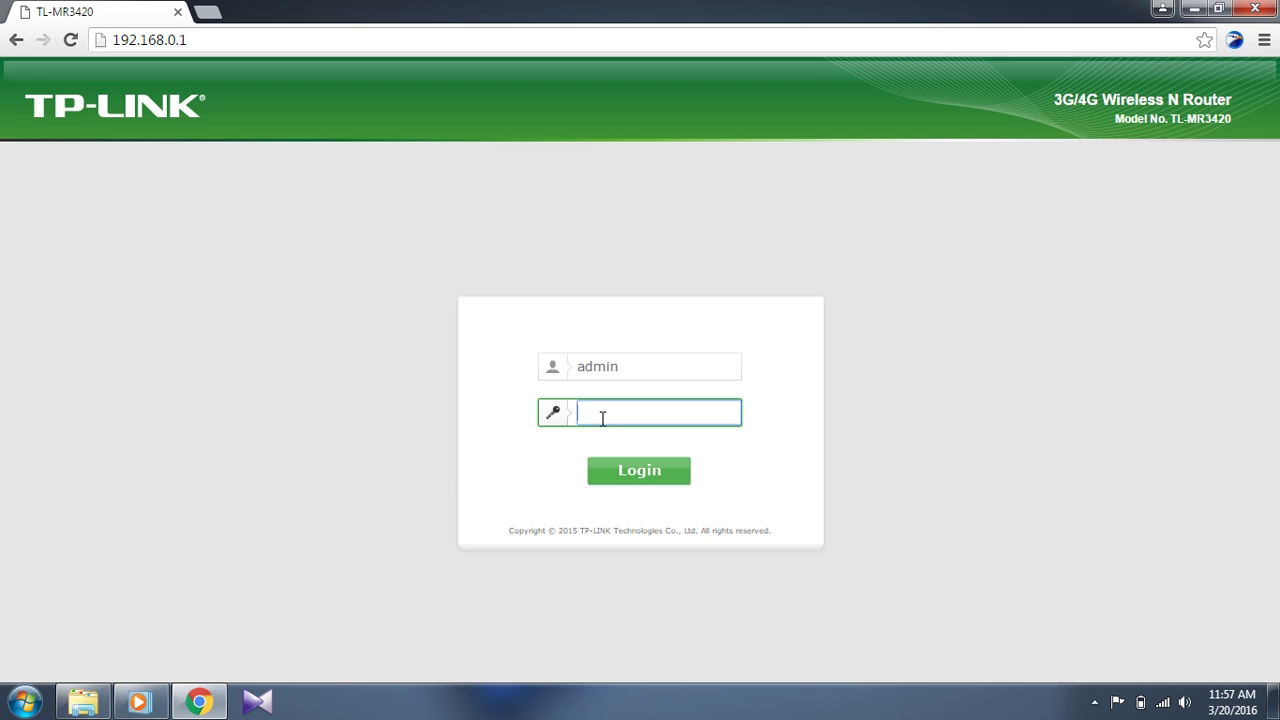
{"action": "key", "text": "Return"}
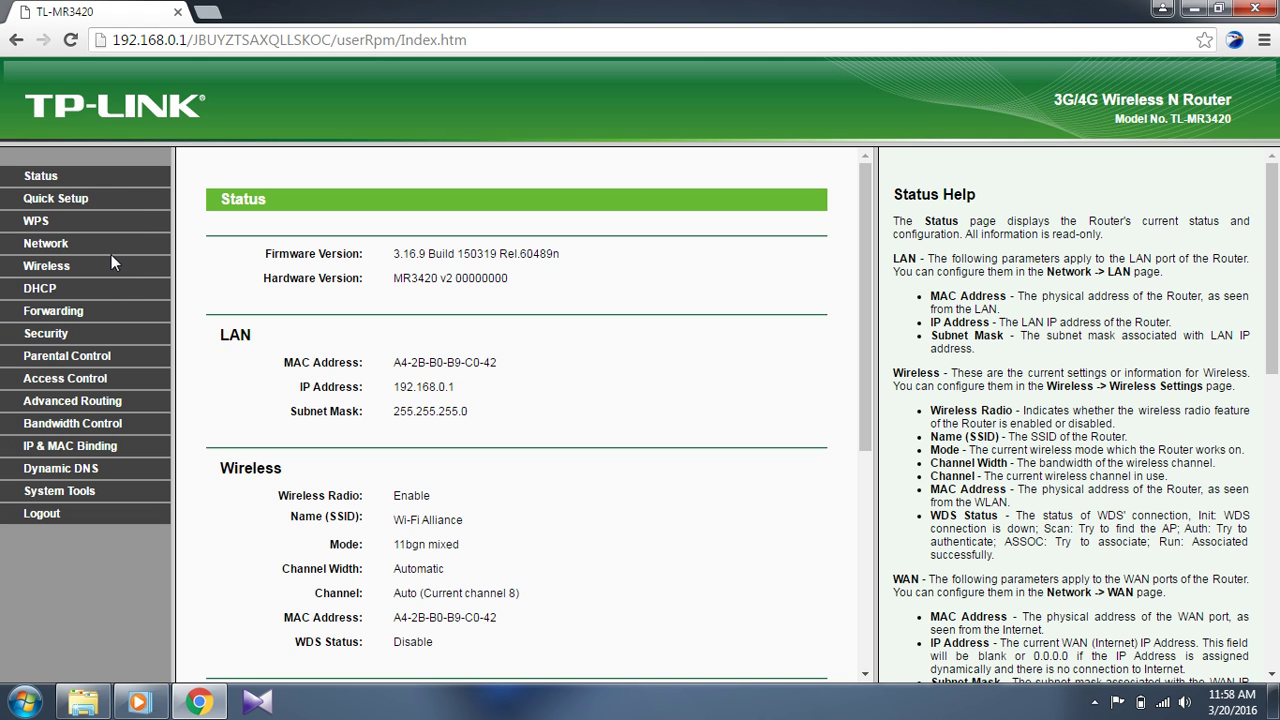
- On the Wireless page, rename the network from Wi-Fi Alliance to 'alam'
{"action": "left_click", "coordinate": [46, 268]}
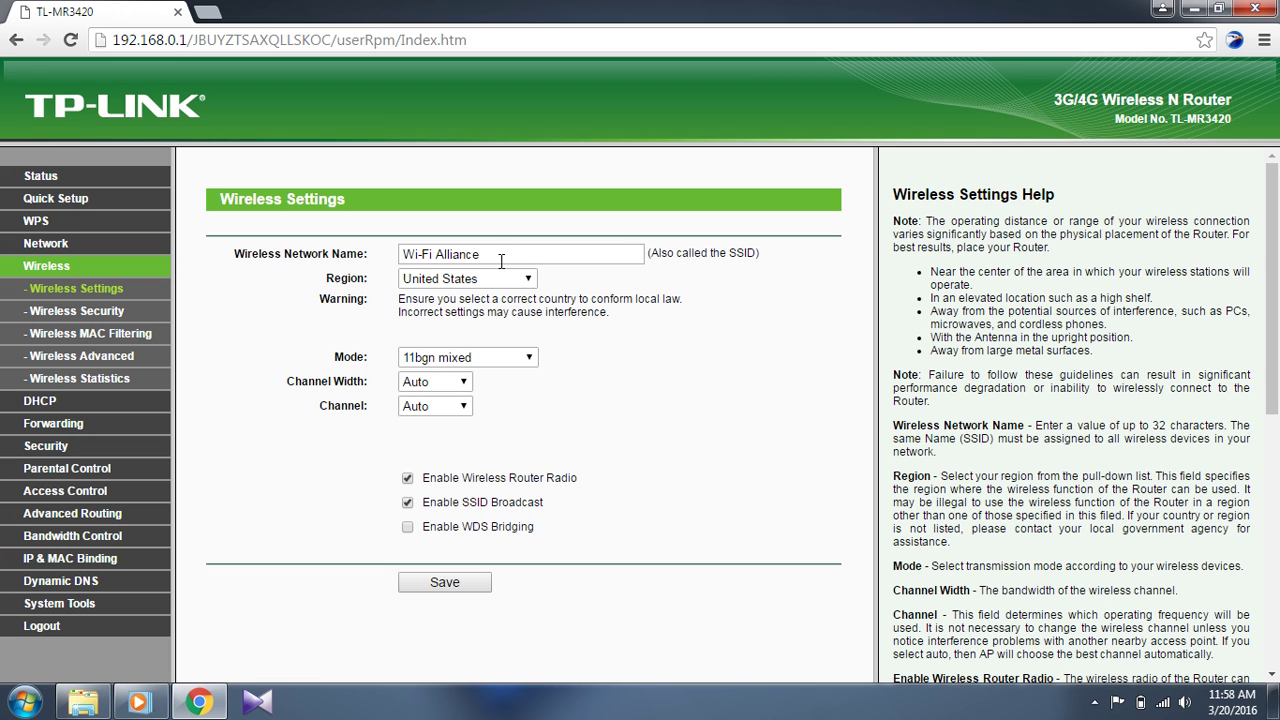
{"action": "left_click_drag", "start_coordinate": [501, 257], "coordinate": [403, 257]}
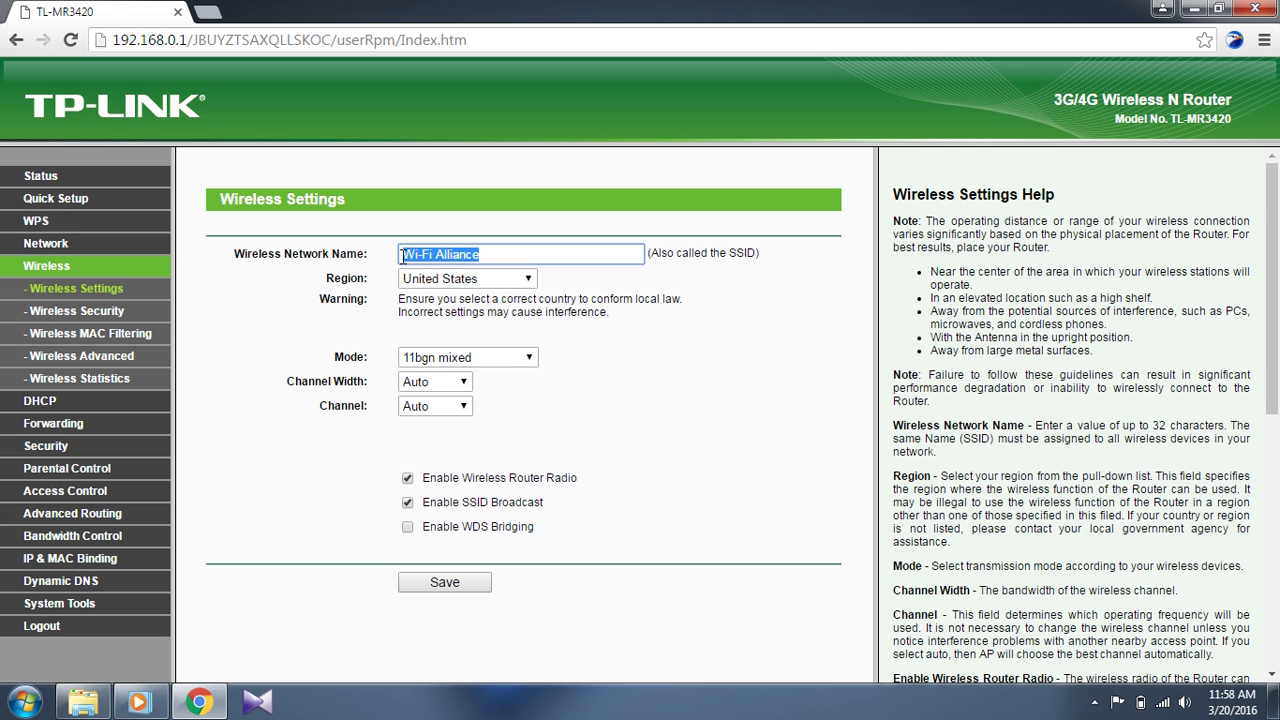
{"action": "left_click", "coordinate": [500, 258]}
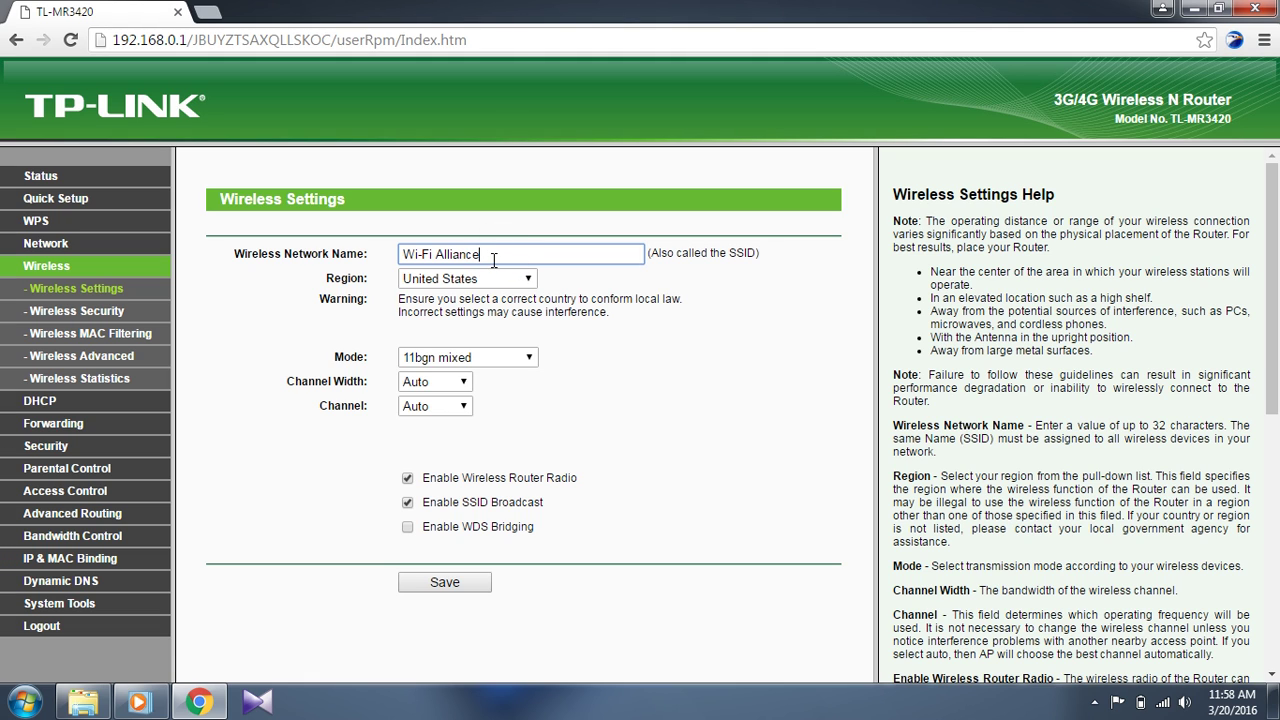
{"action": "left_click_drag", "start_coordinate": [492, 258], "coordinate": [396, 249]}
{"action": "type", "text": "am"}
{"action": "key", "text": "BackSpace"}
{"action": "type", "text": "lamin"}
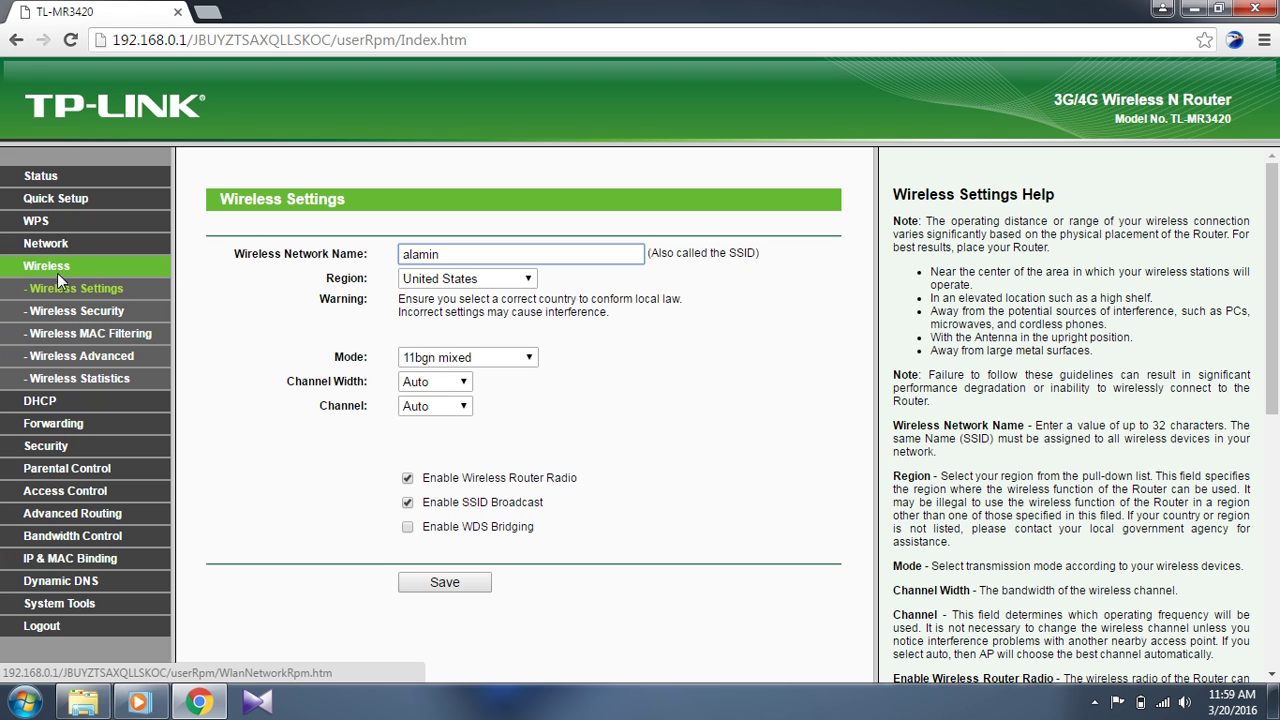
- On Wireless Security, erase the WPA/WPA2-Personal password so the field is left blank
{"action": "left_click", "coordinate": [72, 313]}
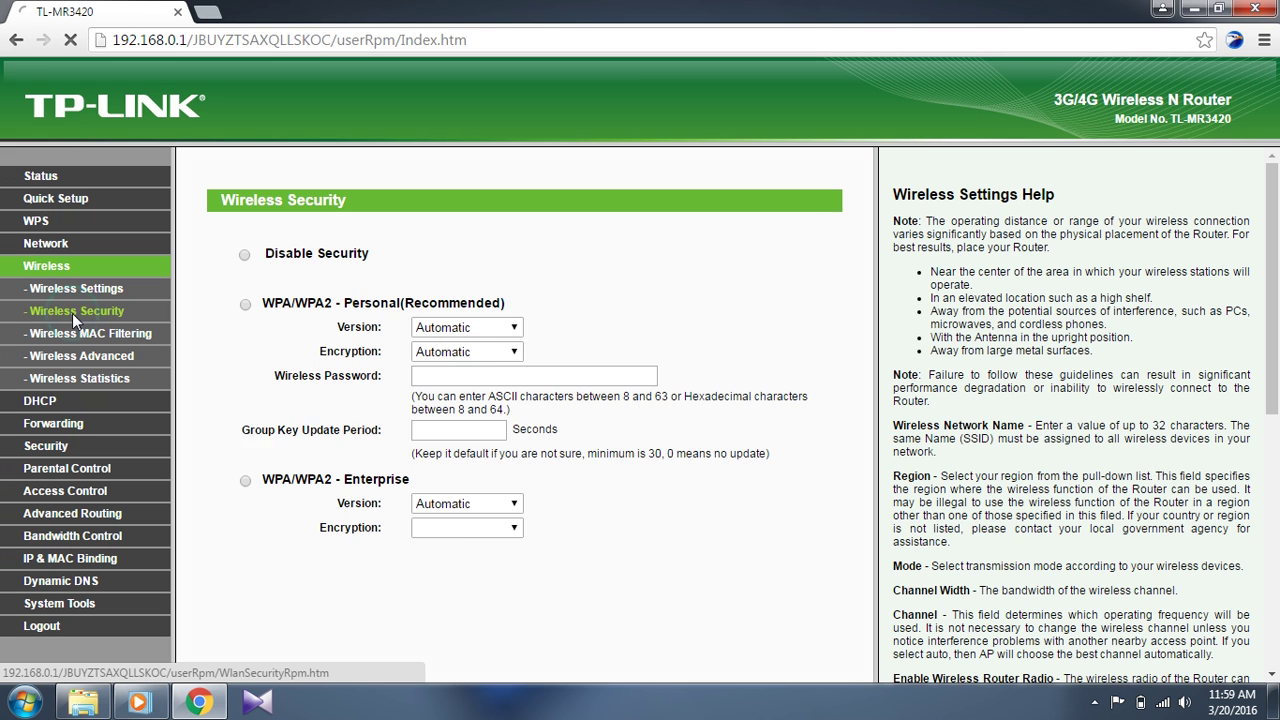
{"action": "scroll", "coordinate": [432, 318], "scroll_direction": "down", "scroll_amount": 1}
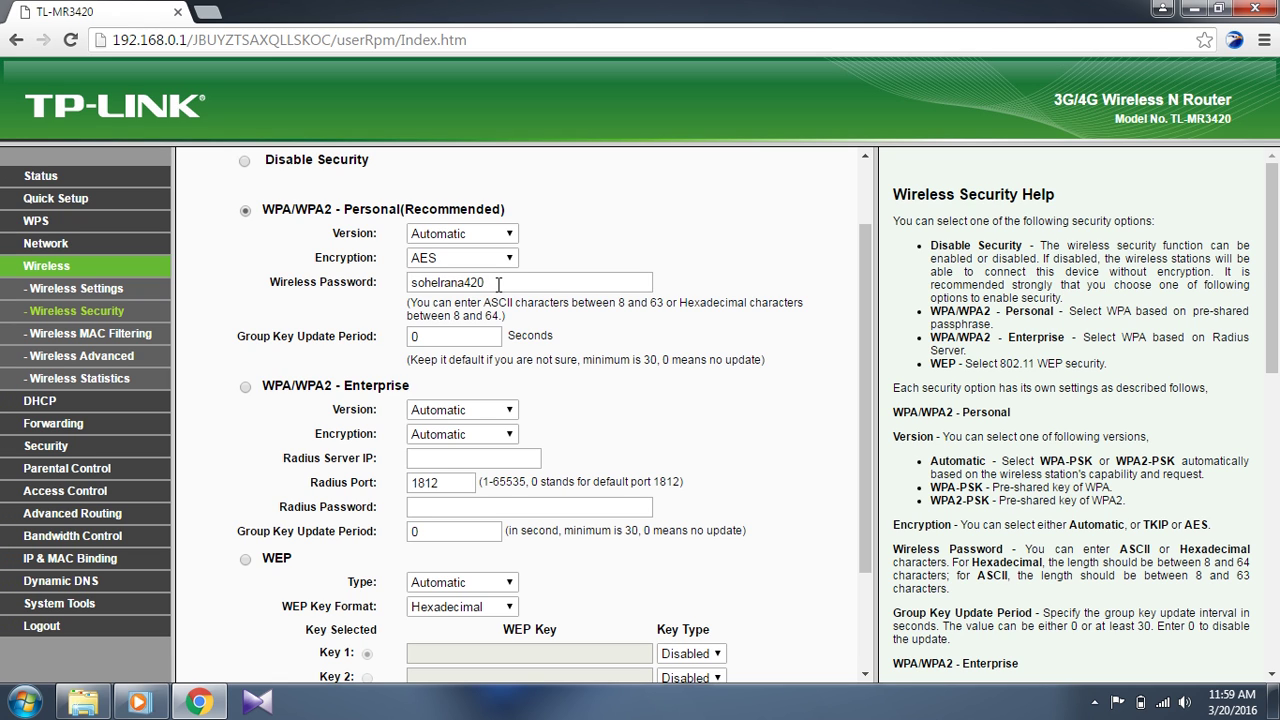
{"action": "left_click", "coordinate": [501, 283]}
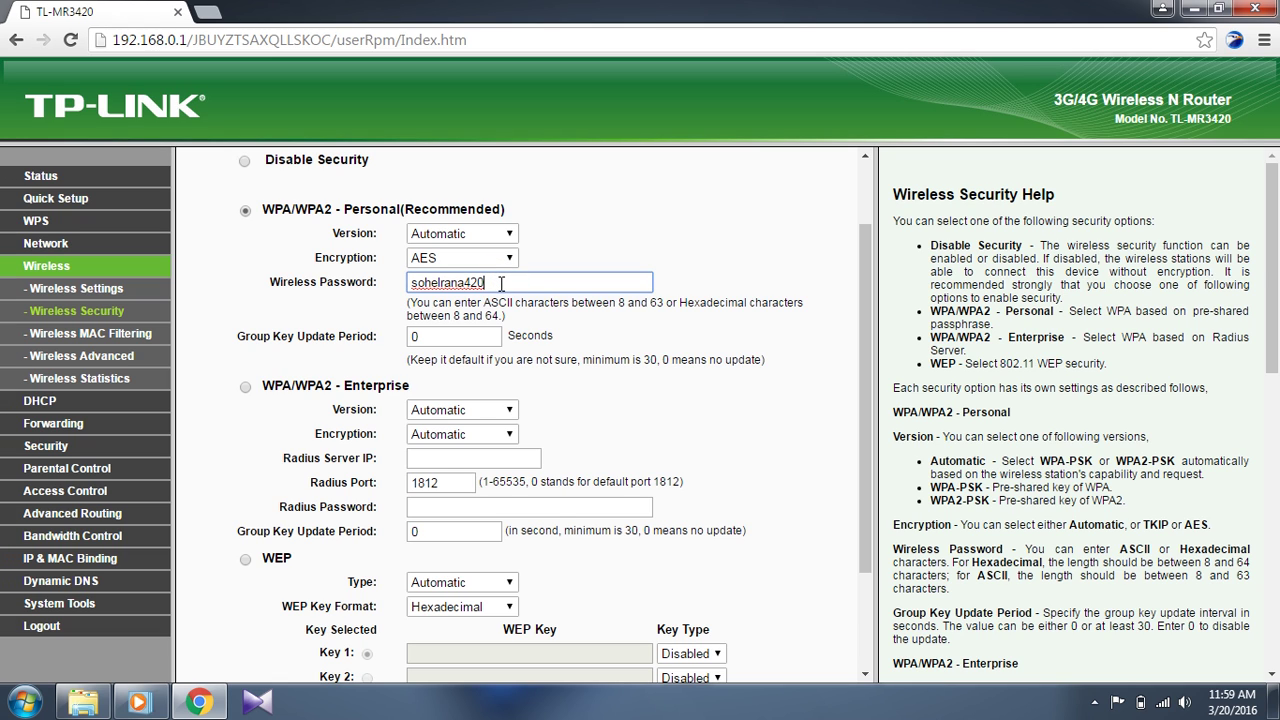
{"action": "key", "text": "BackSpace"}
{"action": "key", "text": "BackSpace"}
{"action": "key", "text": "BackSpace"}
{"action": "key", "text": "BackSpace"}
{"action": "key", "text": "BackSpace"}
{"action": "key", "text": "BackSpace"}
{"action": "key", "text": "BackSpace"}
{"action": "key", "text": "BackSpace"}
{"action": "key", "text": "BackSpace"}
{"action": "key", "text": "BackSpace"}
{"action": "key", "text": "BackSpace"}
{"action": "key", "text": "BackSpace"}
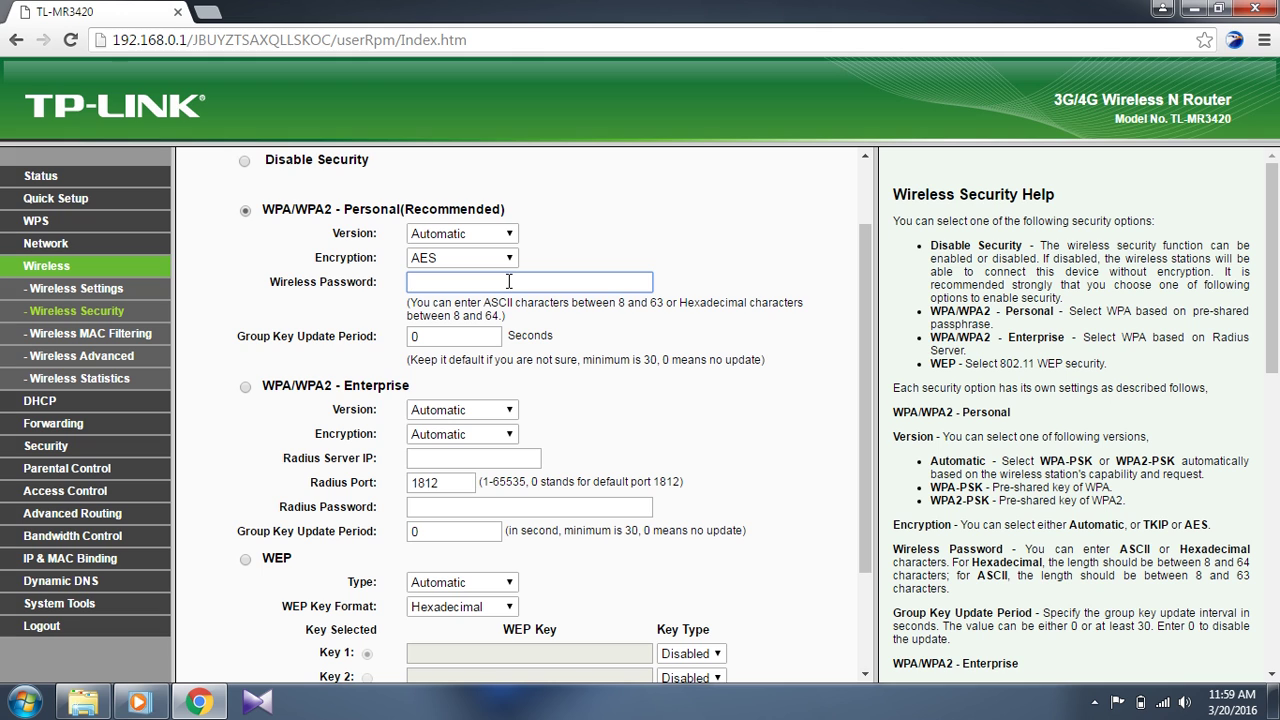
{"action": "scroll", "coordinate": [509, 283], "scroll_direction": "down", "scroll_amount": 3}
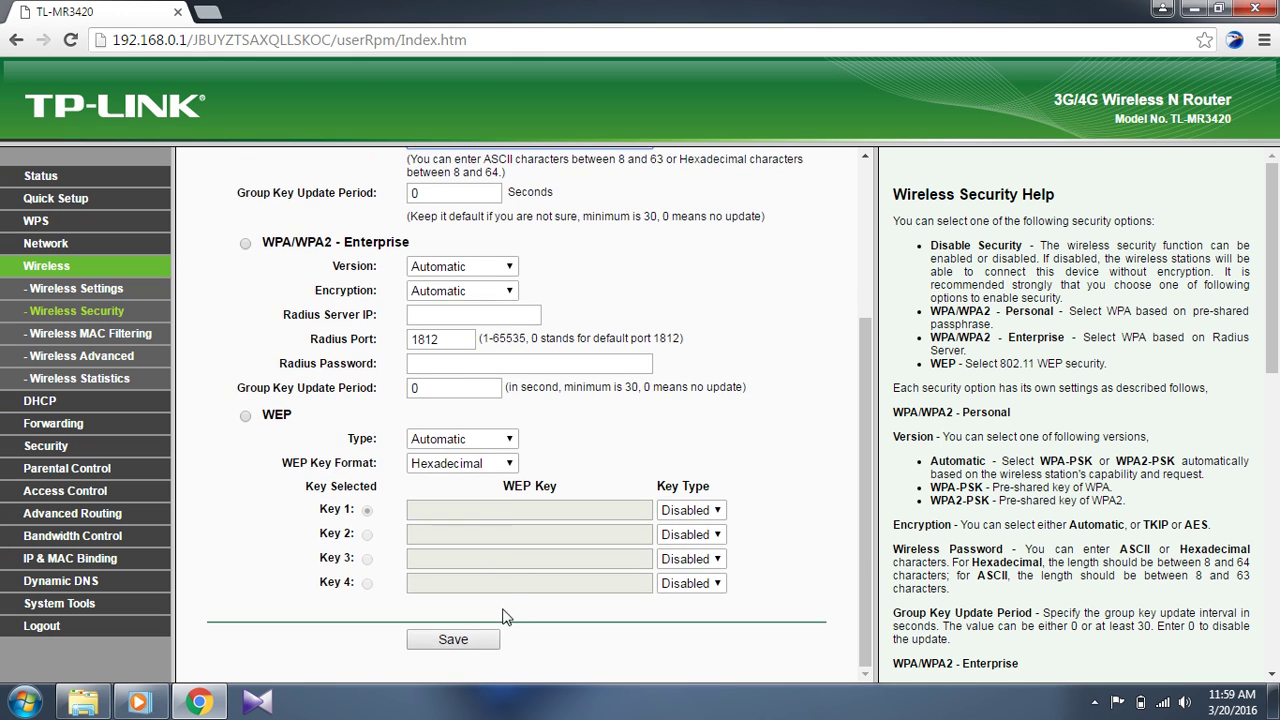
{"action": "scroll", "coordinate": [500, 566], "scroll_direction": "up", "scroll_amount": 3}
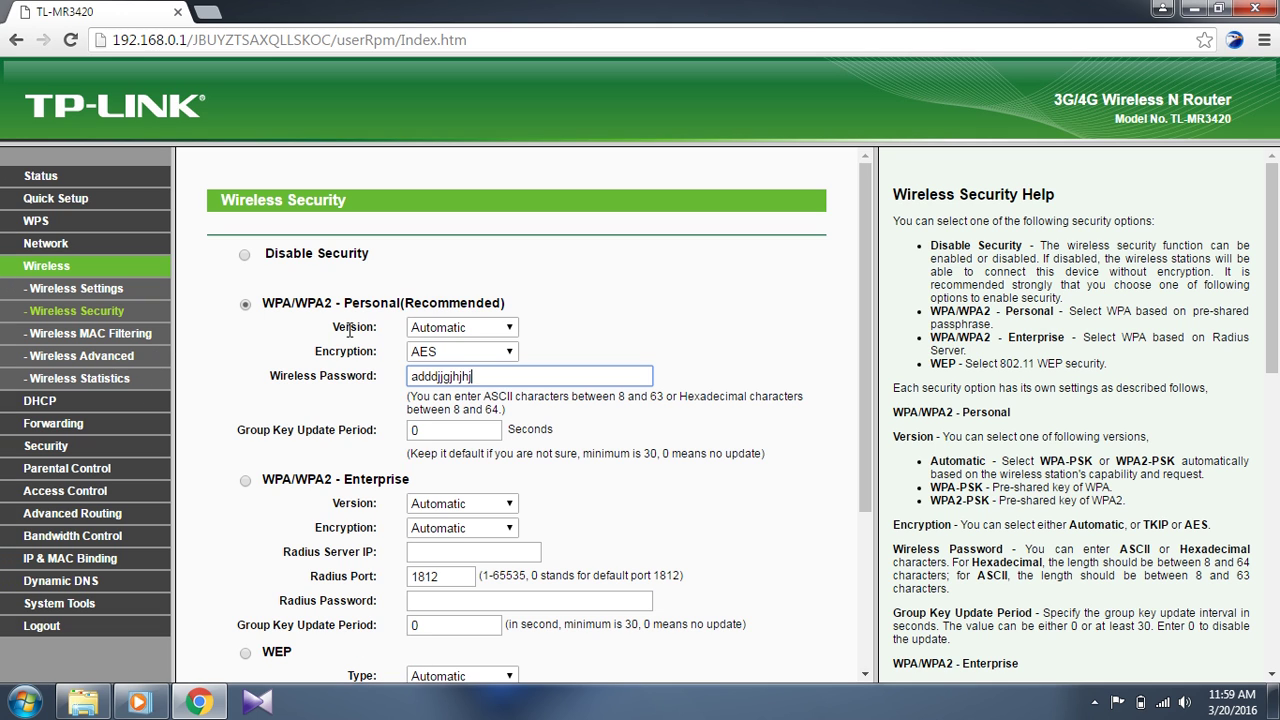
{"action": "double_click", "coordinate": [488, 380]}
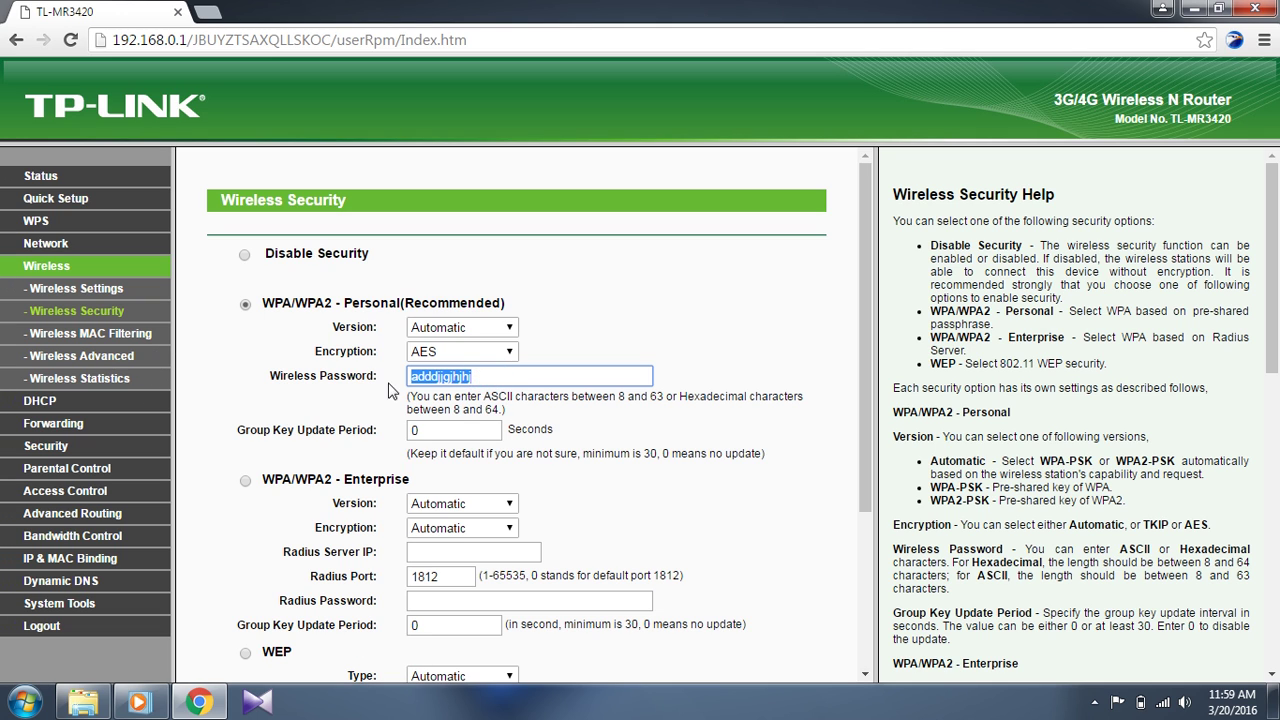
{"action": "key", "text": "BackSpace"}
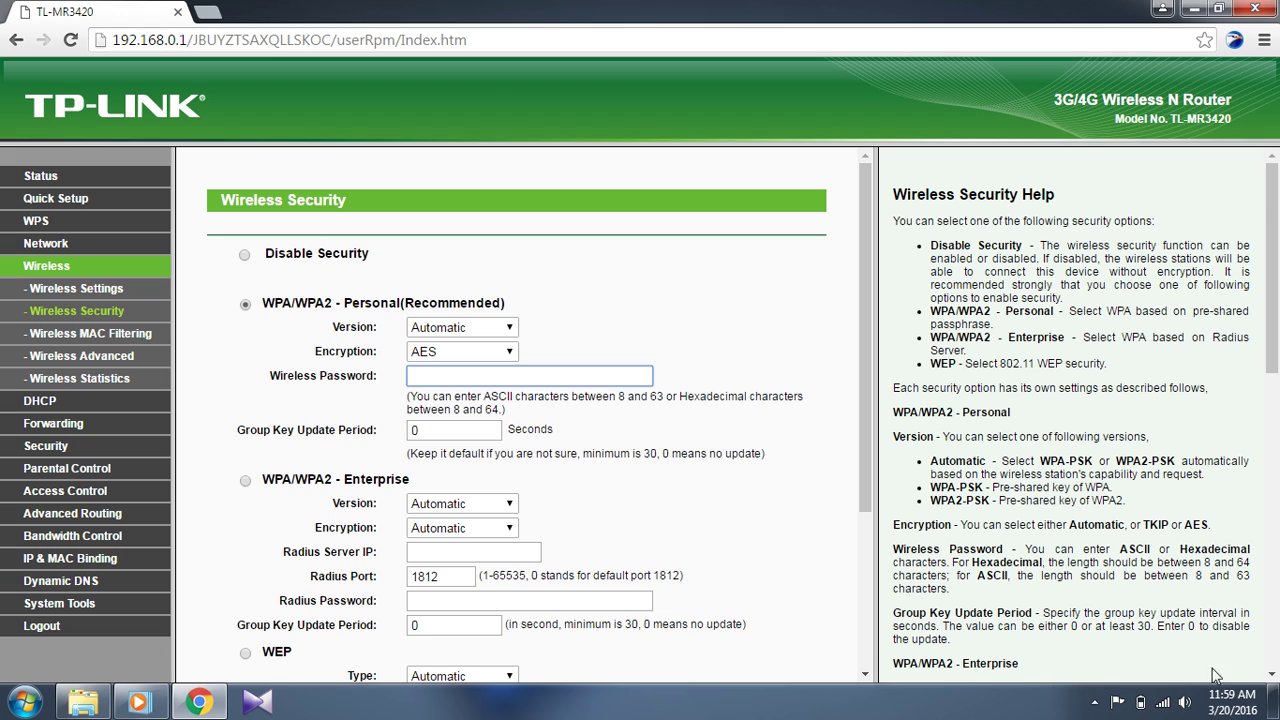
{"action": "mouse_move", "coordinate": [1164, 704]}
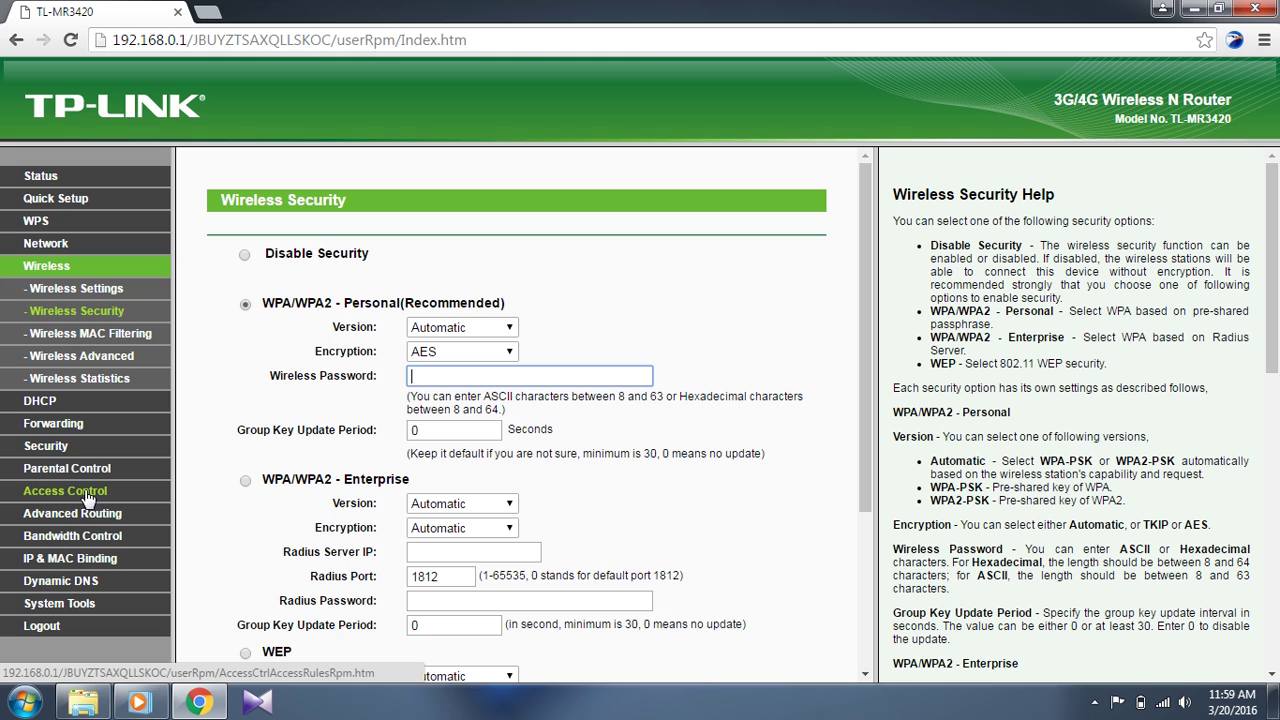
- End the router admin session with Logout in the left-hand menu
{"action": "left_click", "coordinate": [46, 627]}
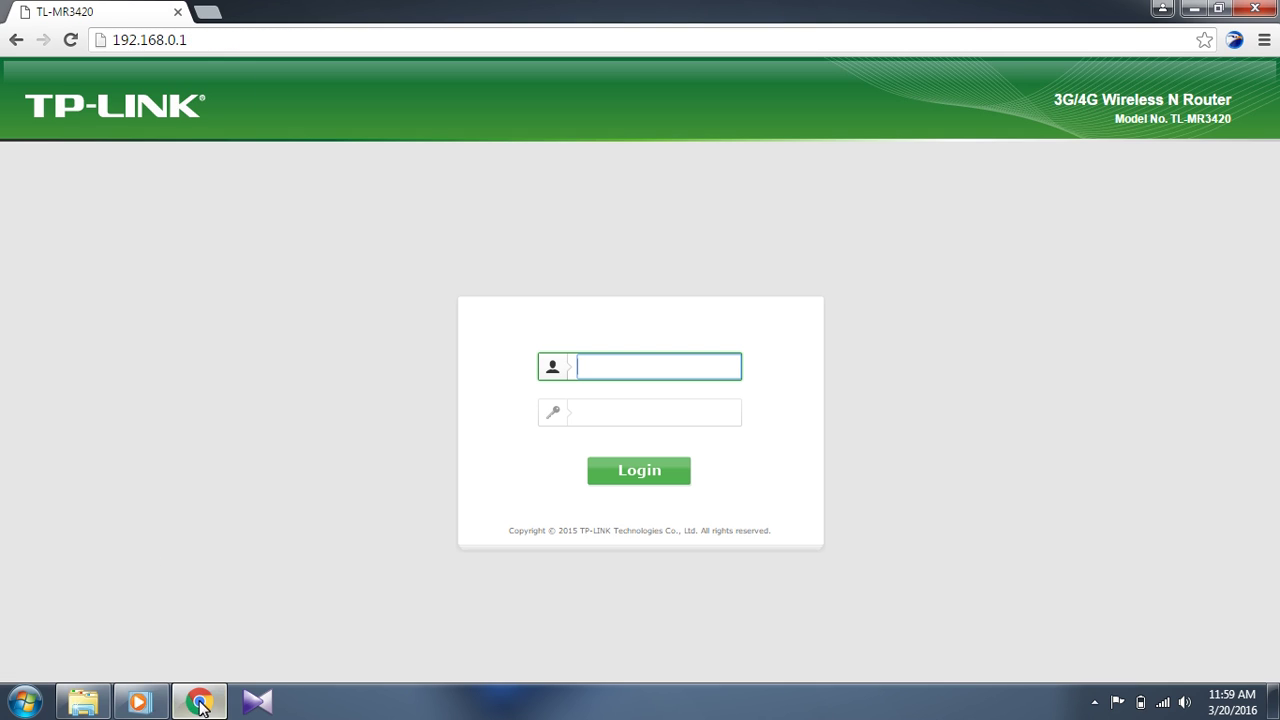
{"action": "left_click", "coordinate": [1094, 703]}
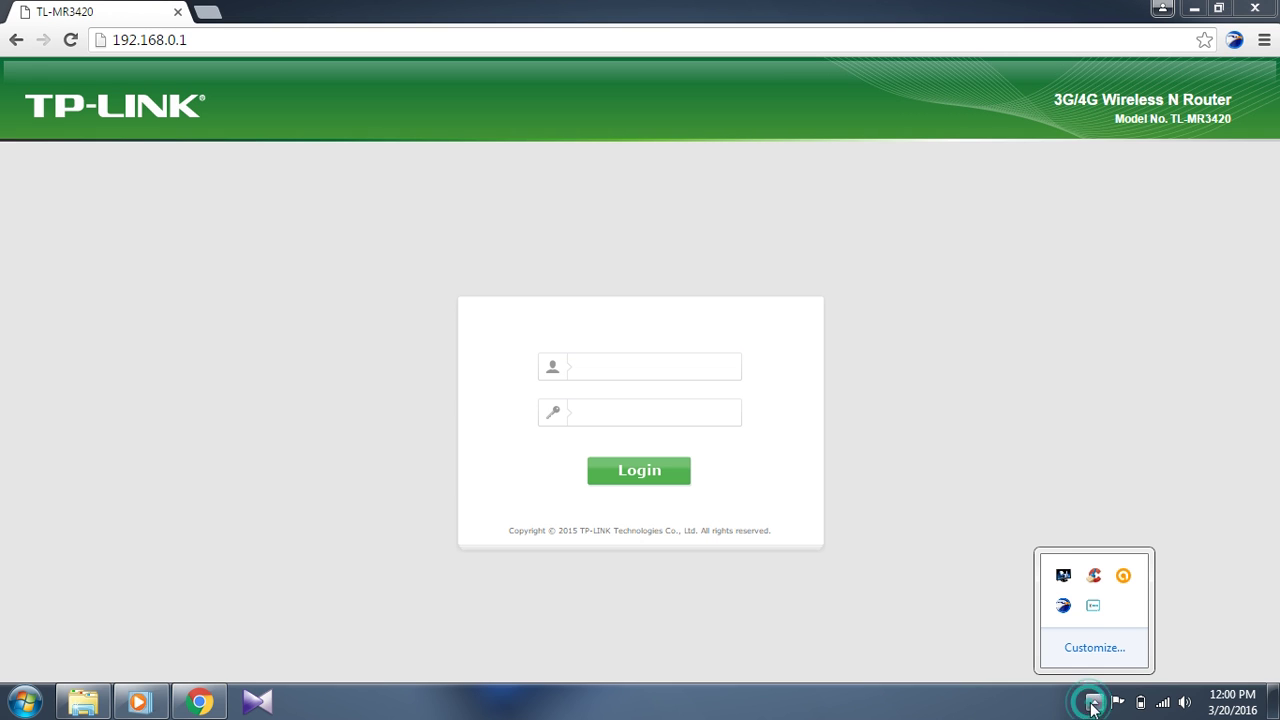
{"action": "right_click", "coordinate": [1093, 606]}
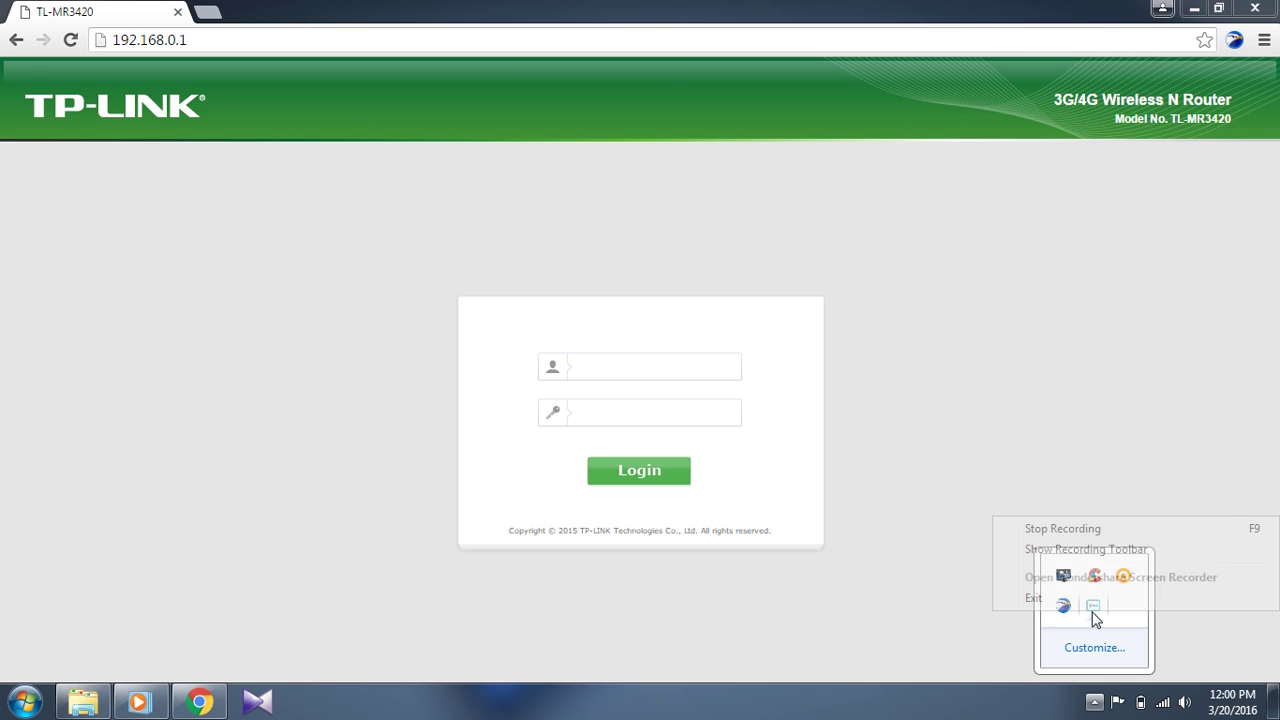